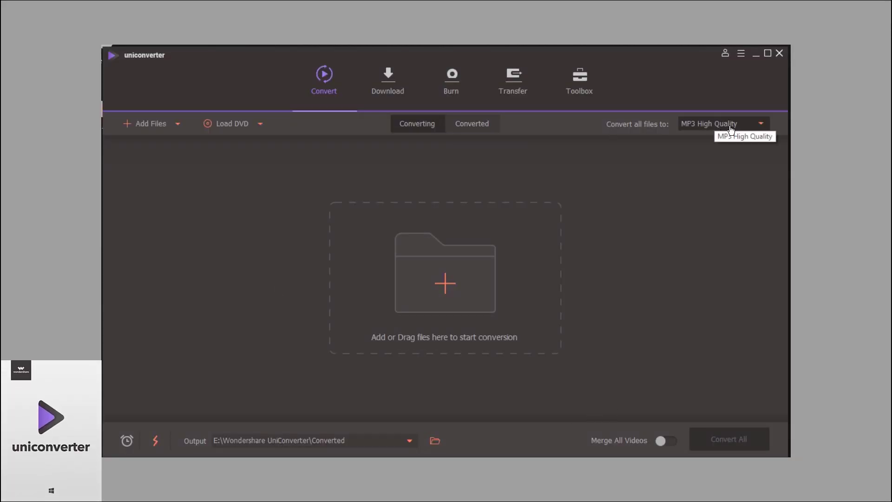
Step: Look through the MP4 video output formats in UniConverter and open its Record Video option for downloads
{"action": "left_click", "coordinate": [732, 126]}
{"action": "left_click", "coordinate": [575, 150]}
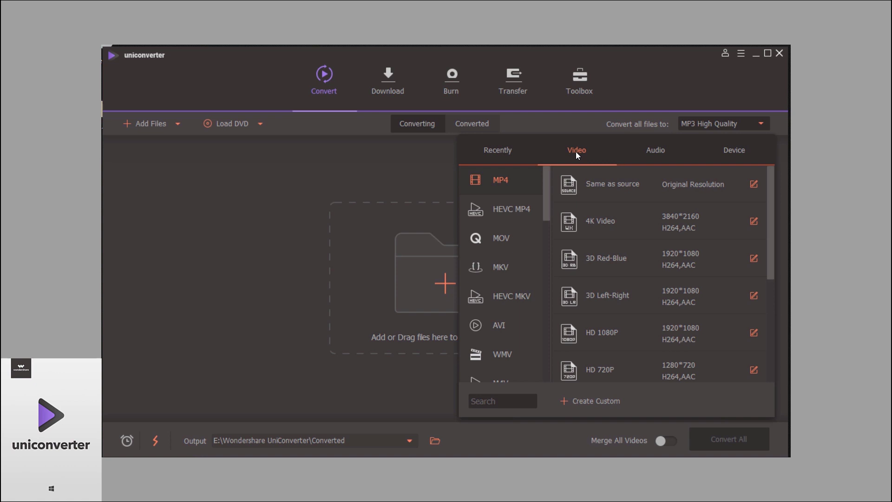
{"action": "left_click_drag", "start_coordinate": [548, 230], "coordinate": [536, 376]}
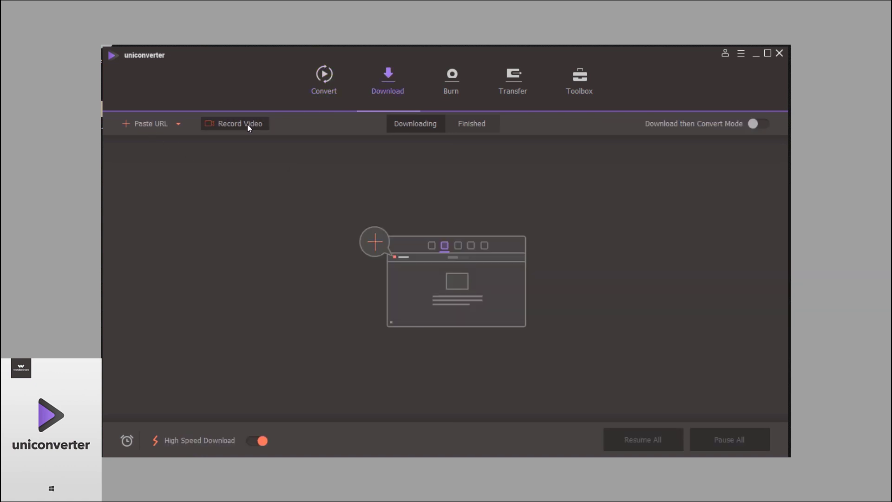
{"action": "left_click", "coordinate": [247, 124]}
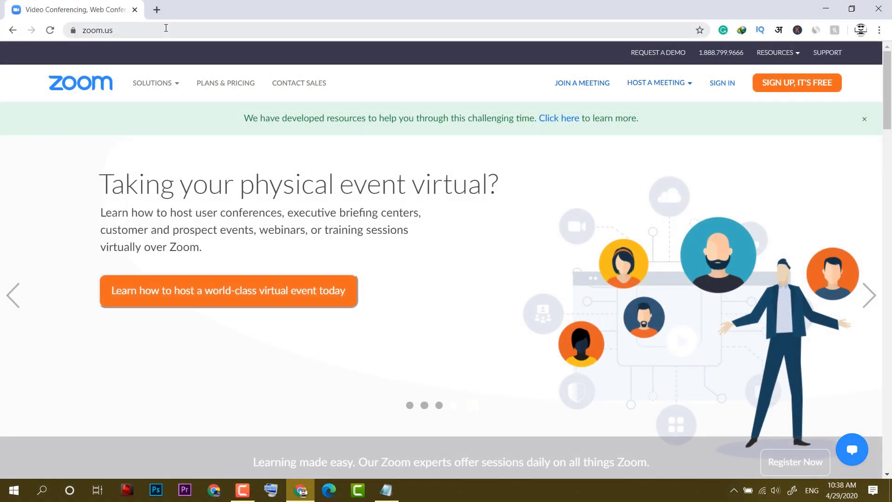
Step: Go to the sign-in page of zoom.us and sign in with a Google account
{"action": "left_click", "coordinate": [162, 30]}
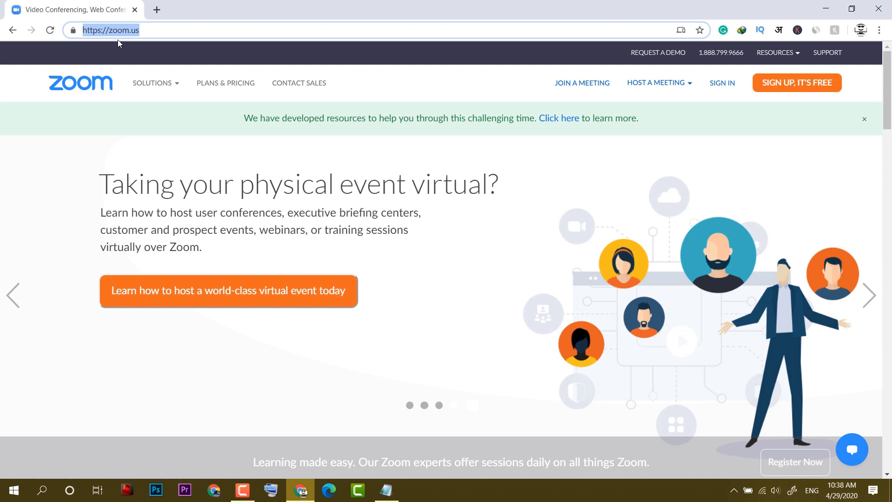
{"action": "left_click", "coordinate": [729, 84]}
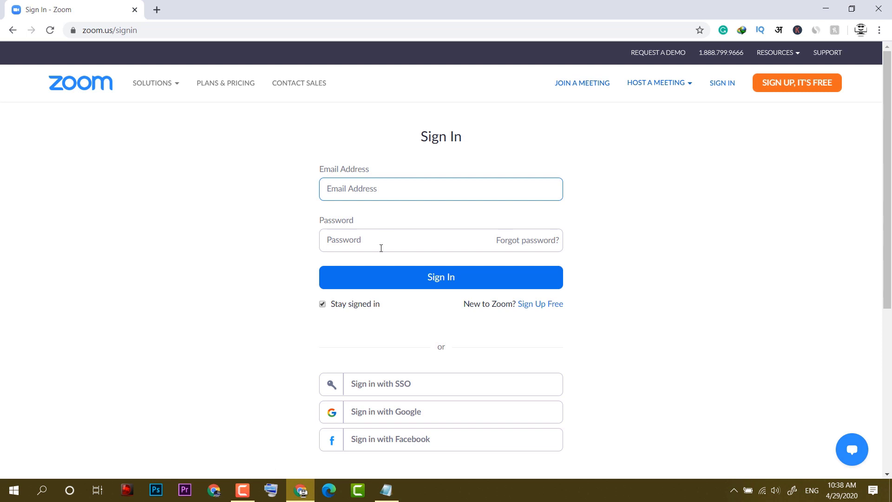
{"action": "left_click", "coordinate": [391, 417]}
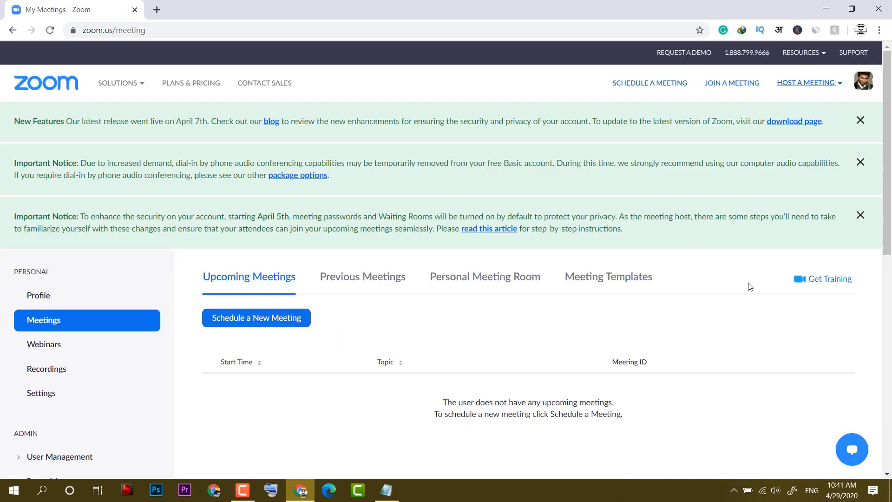
Step: Host an instant meeting with video on in the Zoom Meetings app, and end it for all participants
{"action": "left_click", "coordinate": [814, 84]}
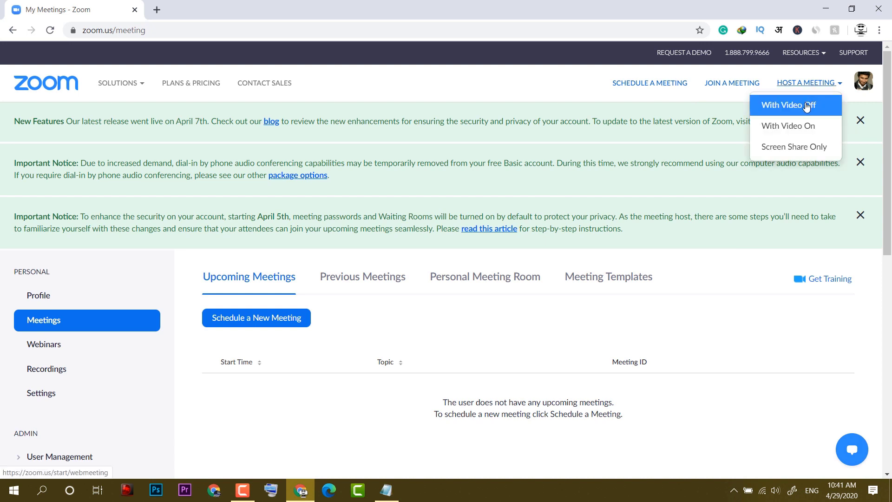
{"action": "left_click", "coordinate": [804, 132]}
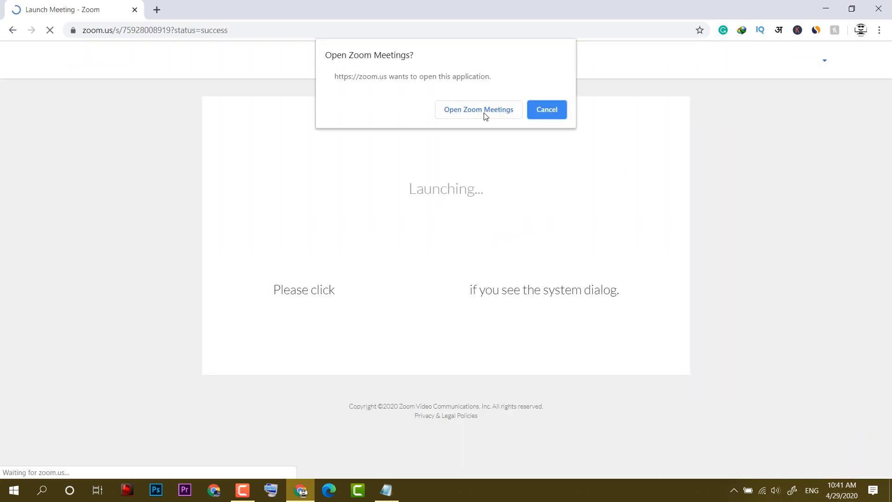
{"action": "left_click", "coordinate": [484, 116]}
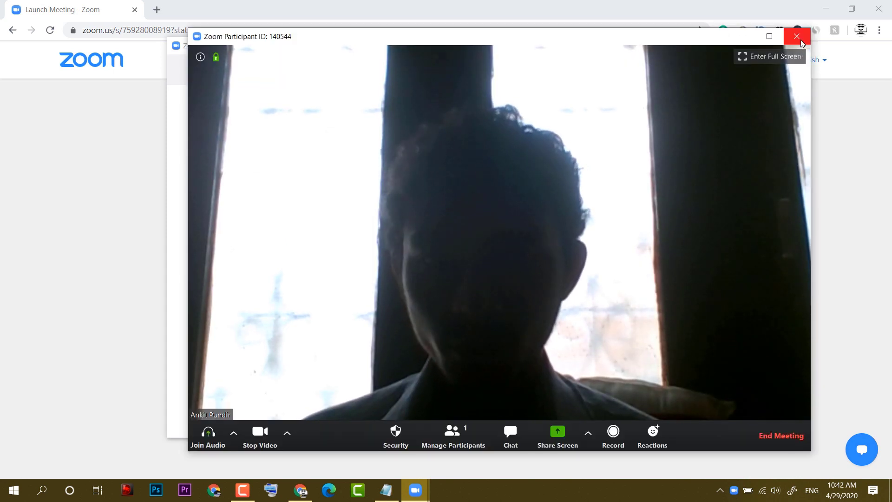
{"action": "left_click", "coordinate": [800, 43]}
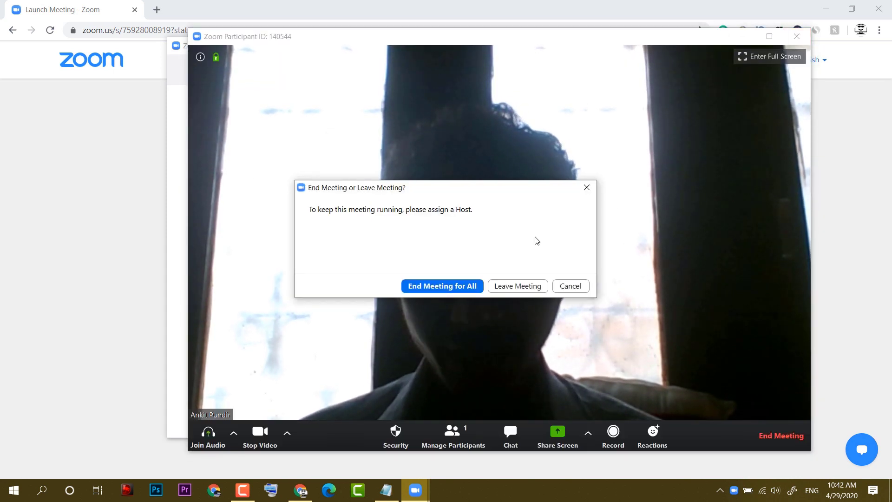
{"action": "left_click", "coordinate": [449, 284]}
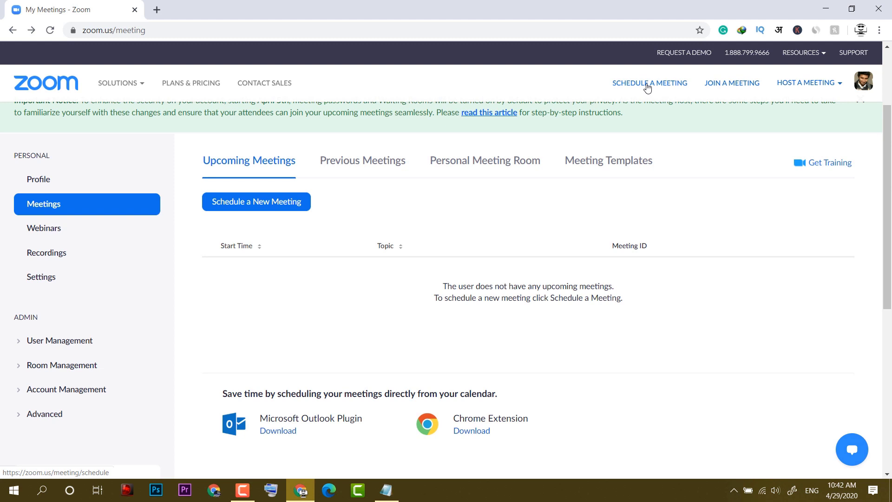
Step: Start scheduling a new meeting and enter "Tutorial" as its description
{"action": "left_click", "coordinate": [646, 85]}
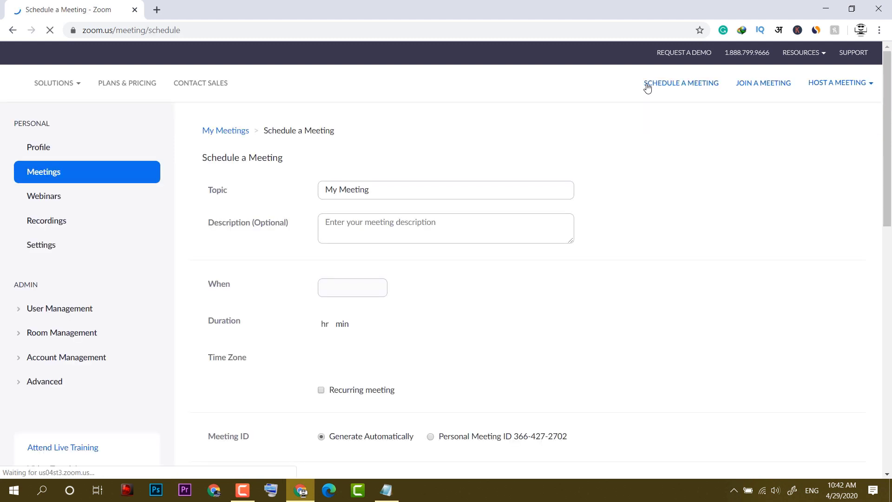
{"action": "left_click", "coordinate": [425, 230]}
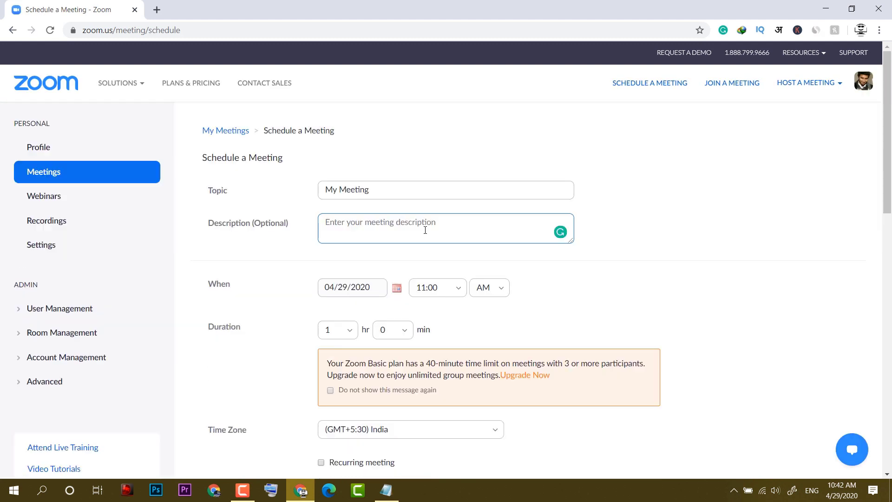
{"action": "type", "text": "Tutorial"}
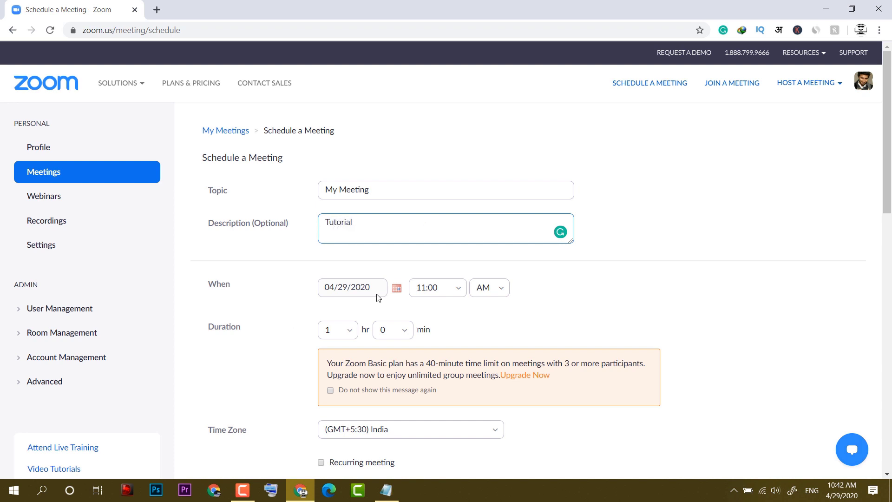
Step: Review the start time choices, the Basic plan's time-limit note and the remaining settings of the meeting schedule form
{"action": "left_click", "coordinate": [455, 289]}
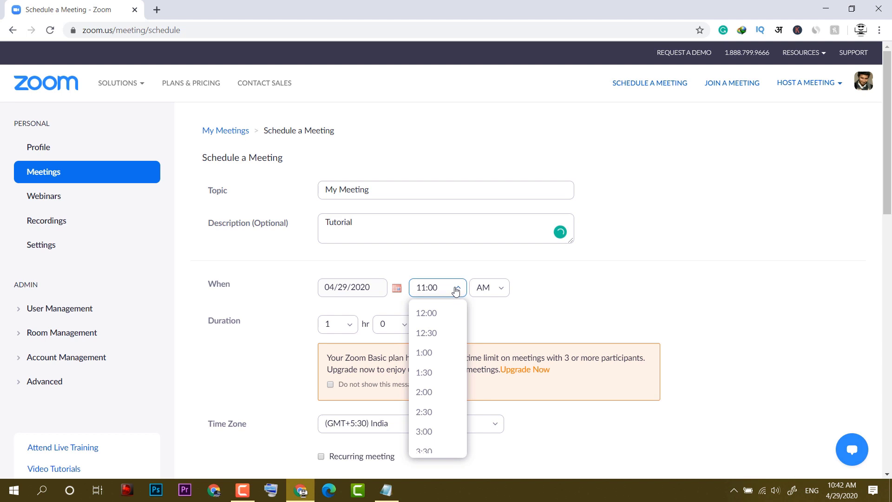
{"action": "left_click", "coordinate": [455, 289]}
{"action": "scroll", "coordinate": [456, 289], "scroll_direction": "down", "scroll_amount": 1}
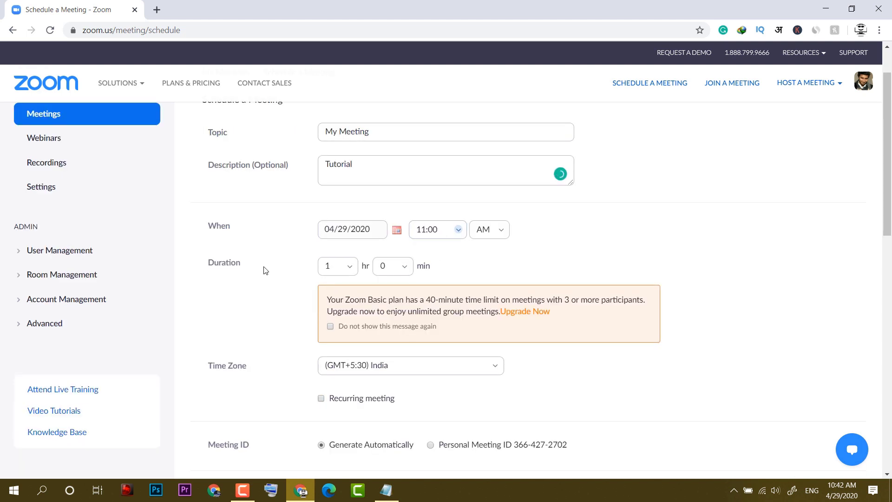
{"action": "scroll", "coordinate": [265, 270], "scroll_direction": "down", "scroll_amount": 1}
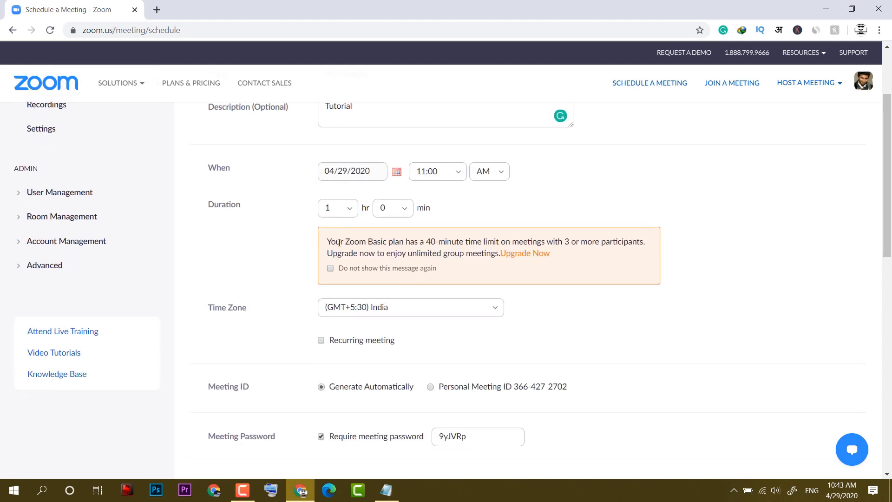
{"action": "left_click_drag", "start_coordinate": [340, 242], "coordinate": [379, 245]}
{"action": "left_click", "coordinate": [455, 244]}
{"action": "scroll", "coordinate": [532, 224], "scroll_direction": "down", "scroll_amount": 1}
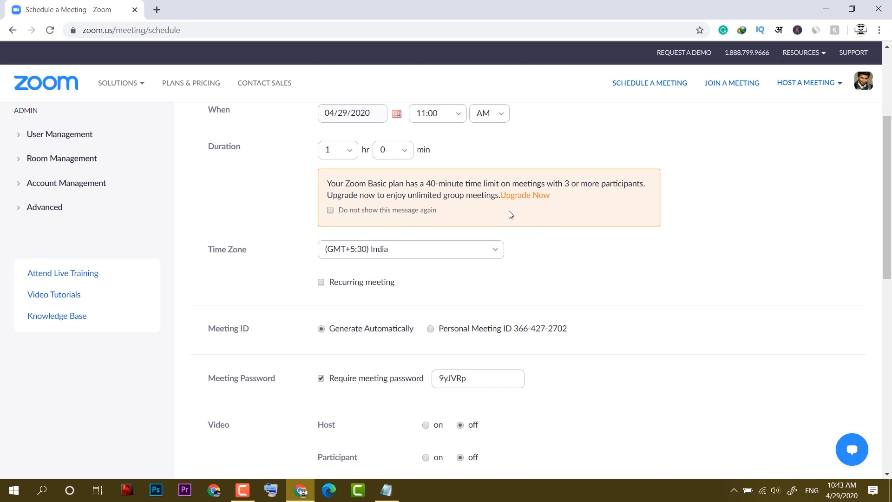
{"action": "scroll", "coordinate": [605, 201], "scroll_direction": "down", "scroll_amount": 1}
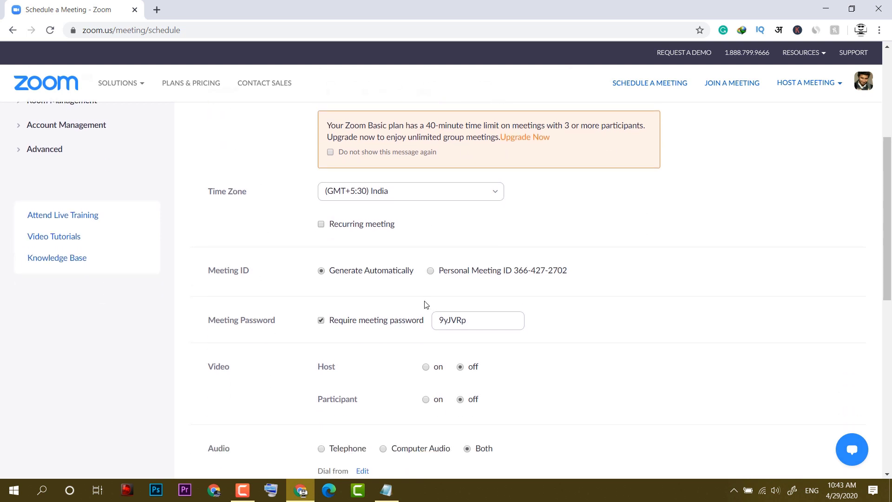
{"action": "scroll", "coordinate": [418, 213], "scroll_direction": "down", "scroll_amount": 2}
{"action": "scroll", "coordinate": [299, 195], "scroll_direction": "up", "scroll_amount": 1}
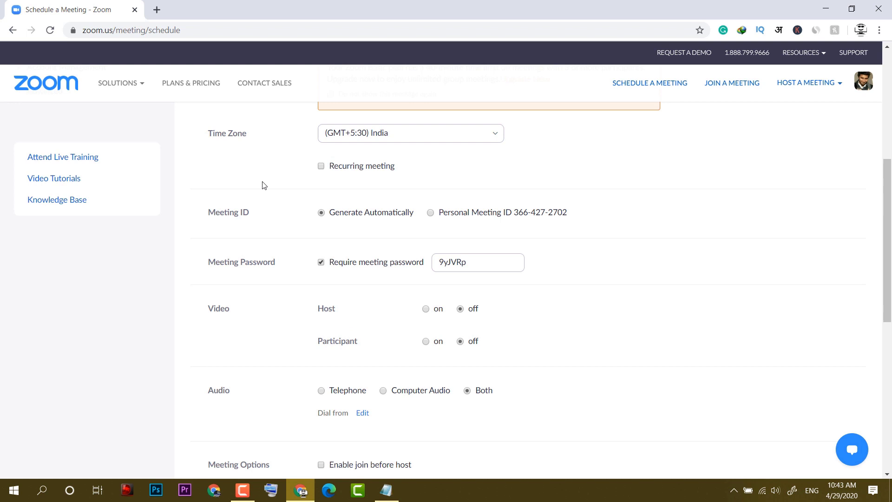
Step: Make the scheduled meeting a recurring meeting and look over its schedule settings
{"action": "left_click", "coordinate": [321, 167]}
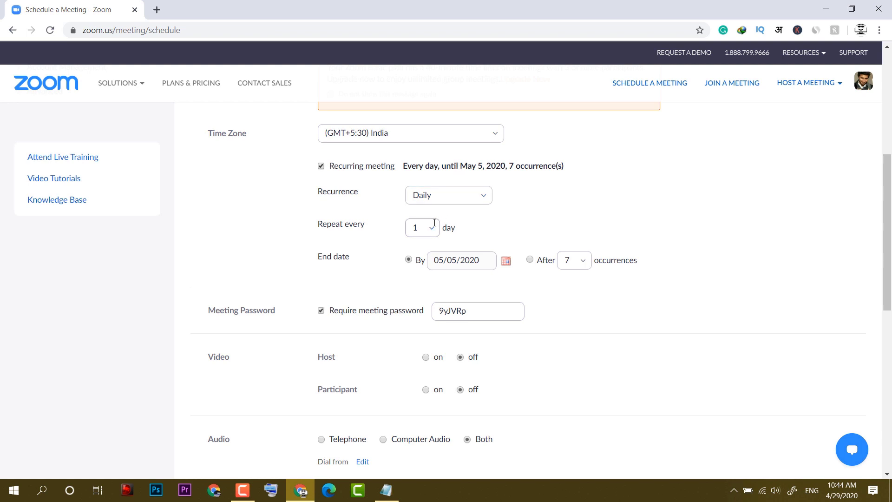
{"action": "scroll", "coordinate": [338, 283], "scroll_direction": "up", "scroll_amount": 6}
{"action": "scroll", "coordinate": [539, 295], "scroll_direction": "down", "scroll_amount": 9}
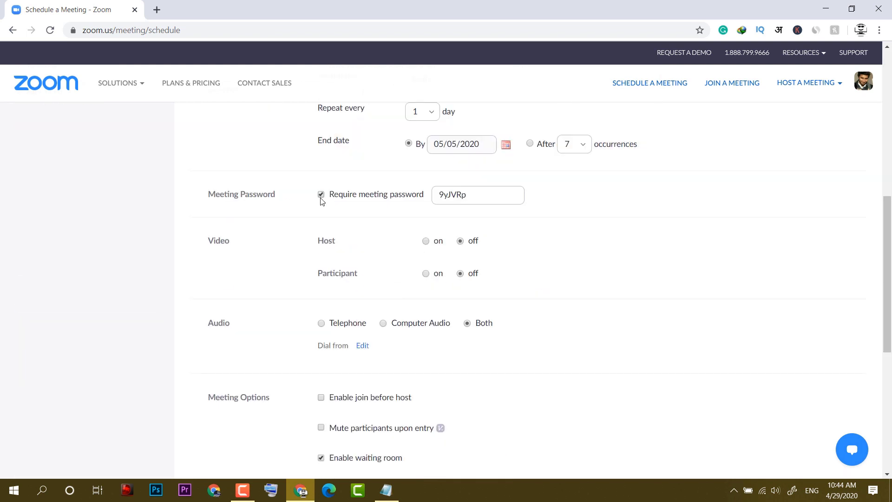
Step: Turn the meeting password requirement off and on again, and select the generated password
{"action": "left_click", "coordinate": [321, 195]}
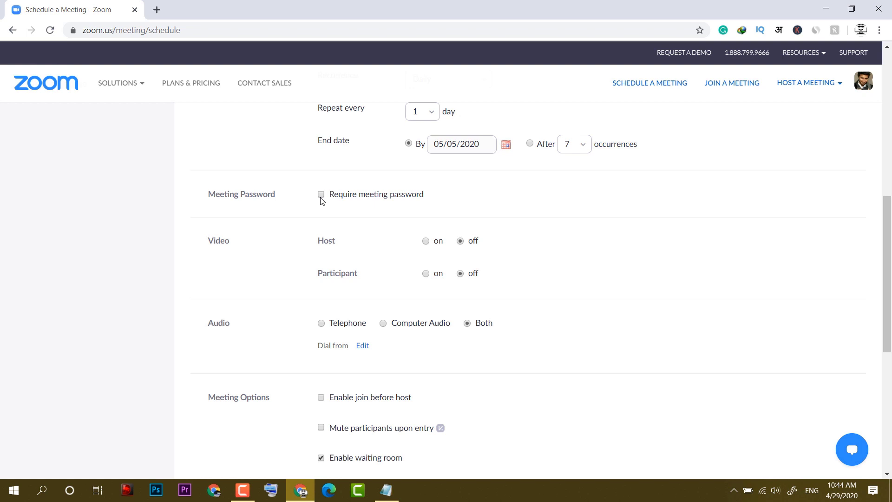
{"action": "left_click", "coordinate": [321, 195]}
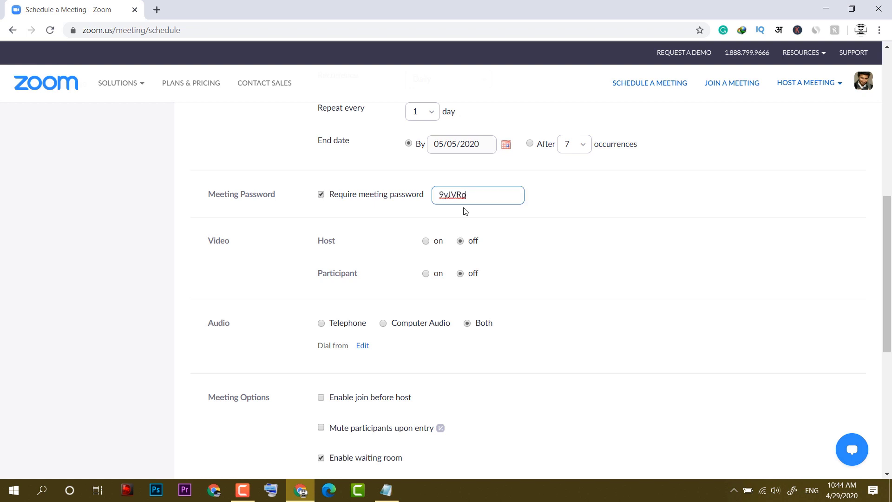
{"action": "double_click", "coordinate": [440, 196]}
Step: Enable joining before the host in the meeting options and save the scheduled meeting
{"action": "scroll", "coordinate": [350, 250], "scroll_direction": "down", "scroll_amount": 1}
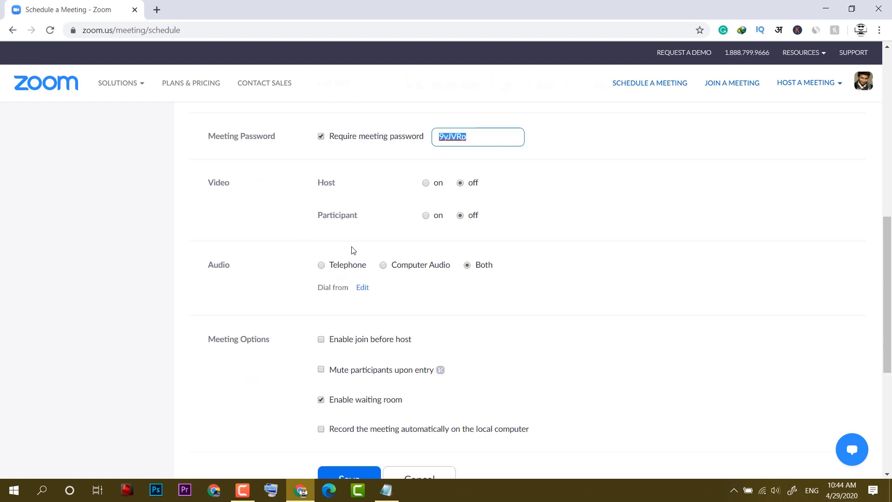
{"action": "scroll", "coordinate": [409, 295], "scroll_direction": "down", "scroll_amount": 1}
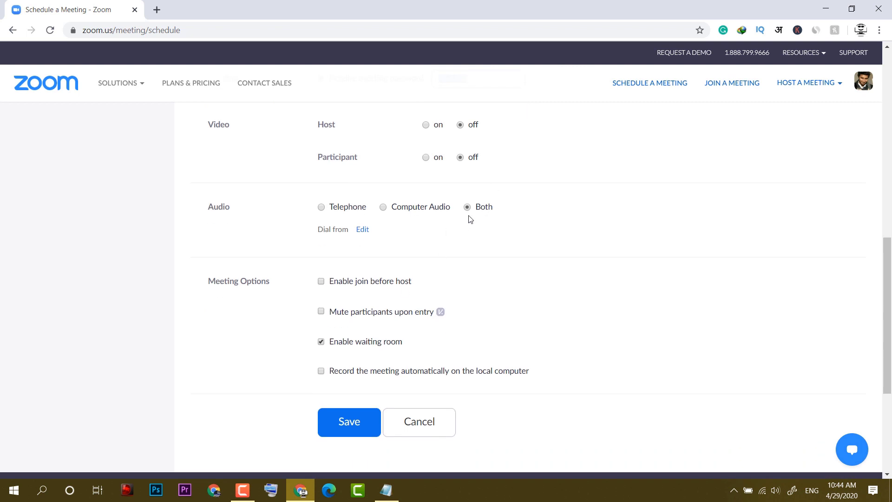
{"action": "scroll", "coordinate": [470, 219], "scroll_direction": "down", "scroll_amount": 1}
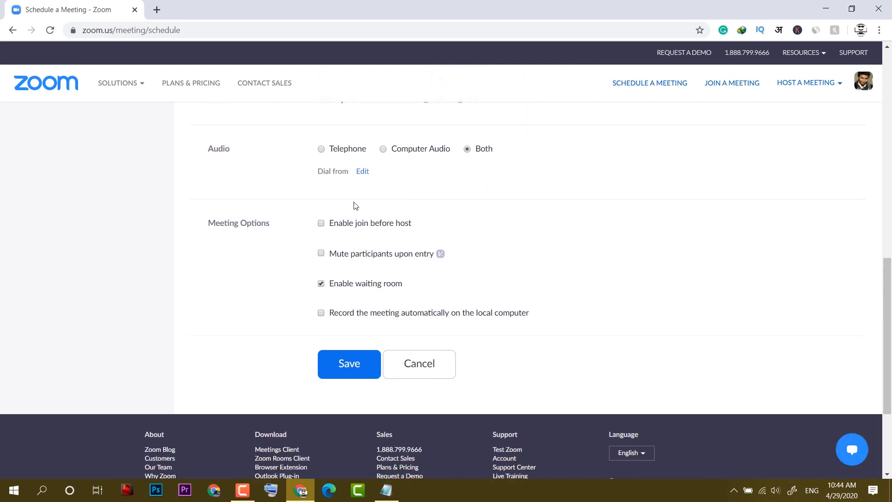
{"action": "left_click", "coordinate": [324, 223]}
{"action": "left_click", "coordinate": [341, 369]}
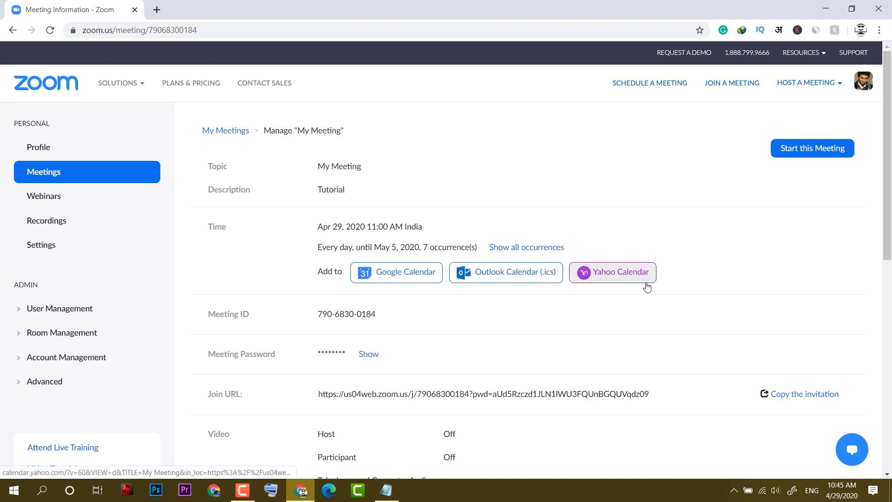
Step: Highlight the saved meeting's ID and reveal its meeting password
{"action": "scroll", "coordinate": [402, 302], "scroll_direction": "down", "scroll_amount": 1}
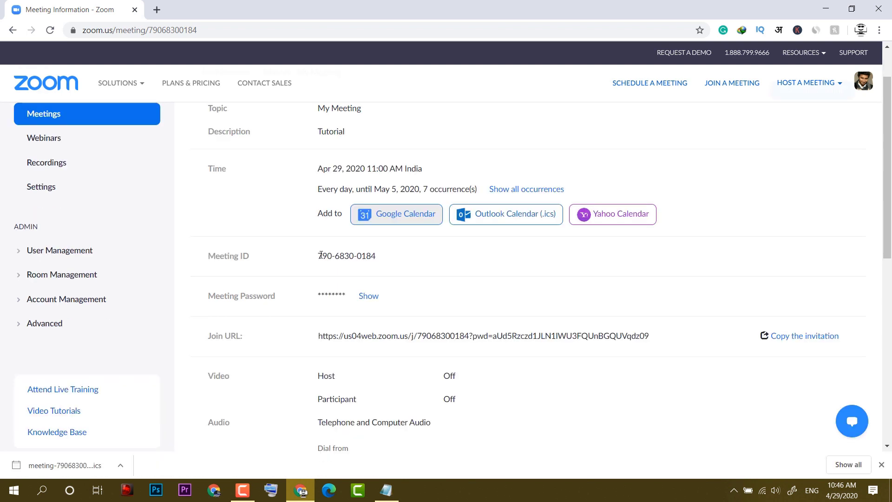
{"action": "left_click_drag", "start_coordinate": [317, 256], "coordinate": [382, 262]}
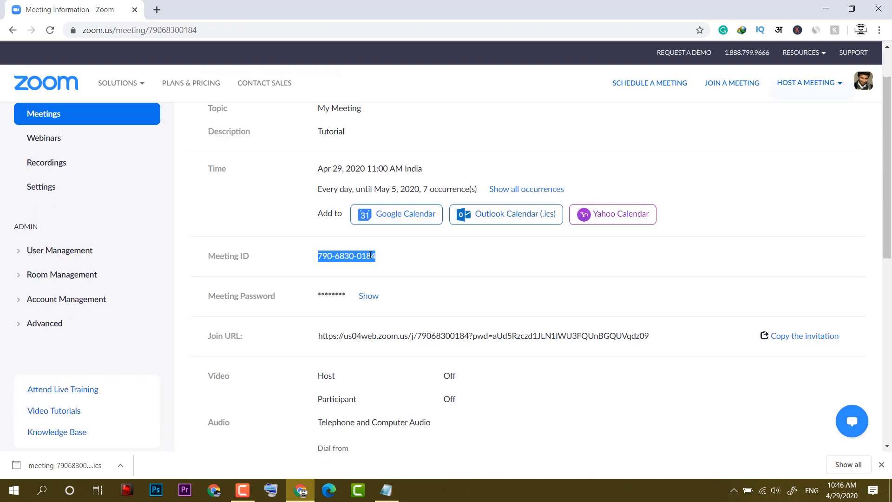
{"action": "left_click", "coordinate": [369, 295]}
Step: Copy the full meeting invitation to the clipboard and close the invitation dialog
{"action": "scroll", "coordinate": [379, 306], "scroll_direction": "down", "scroll_amount": 2}
{"action": "left_click", "coordinate": [816, 219]}
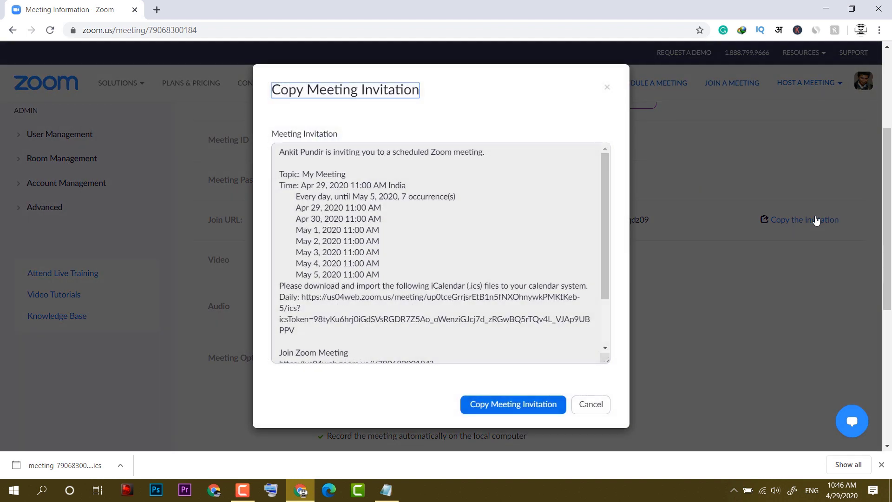
{"action": "left_click", "coordinate": [514, 403]}
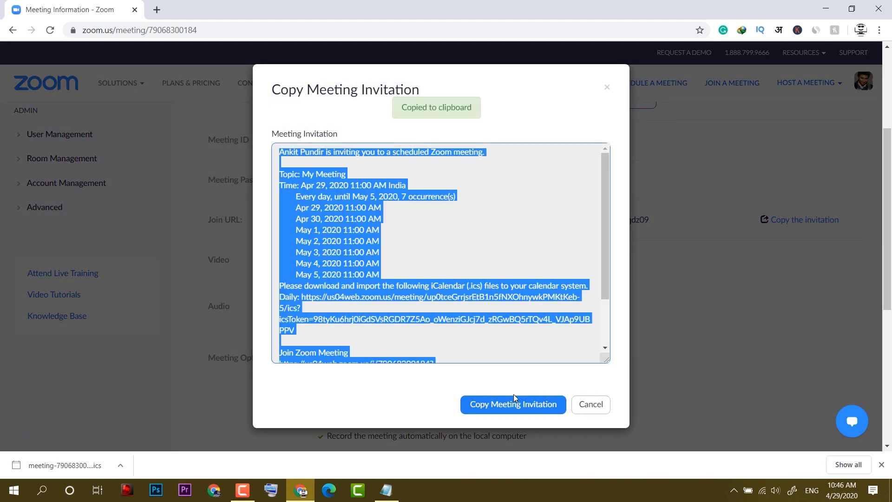
{"action": "left_click", "coordinate": [594, 403]}
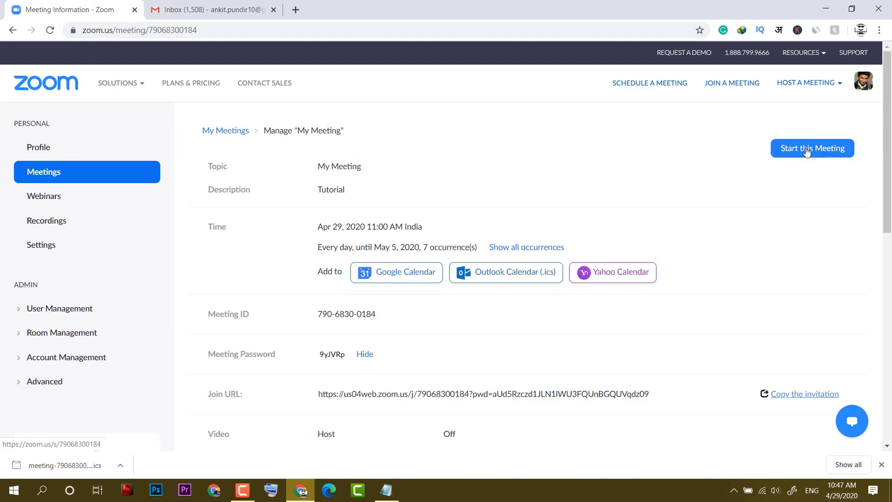
Step: Start the scheduled meeting and allow it to open in the Zoom Meetings app
{"action": "left_click", "coordinate": [807, 149]}
{"action": "left_click", "coordinate": [487, 113]}
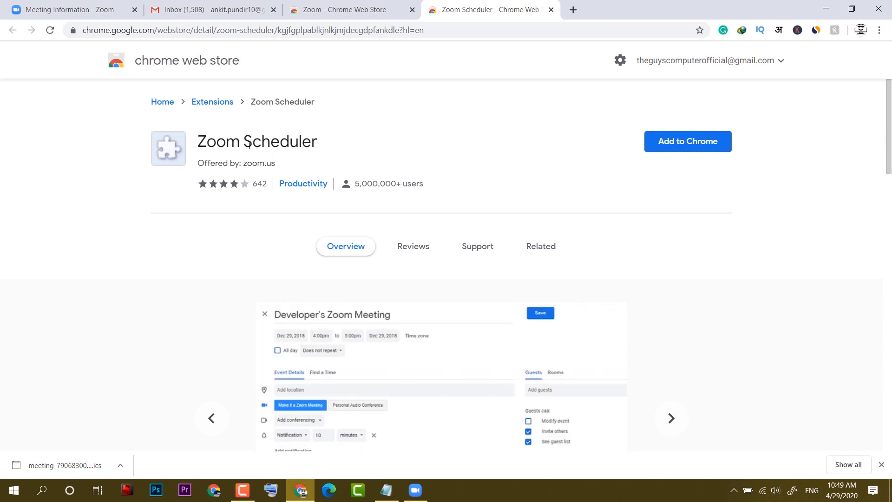
Step: Add the Zoom Scheduler extension to Chrome and return to the Zoom meeting information page
{"action": "left_click", "coordinate": [682, 142]}
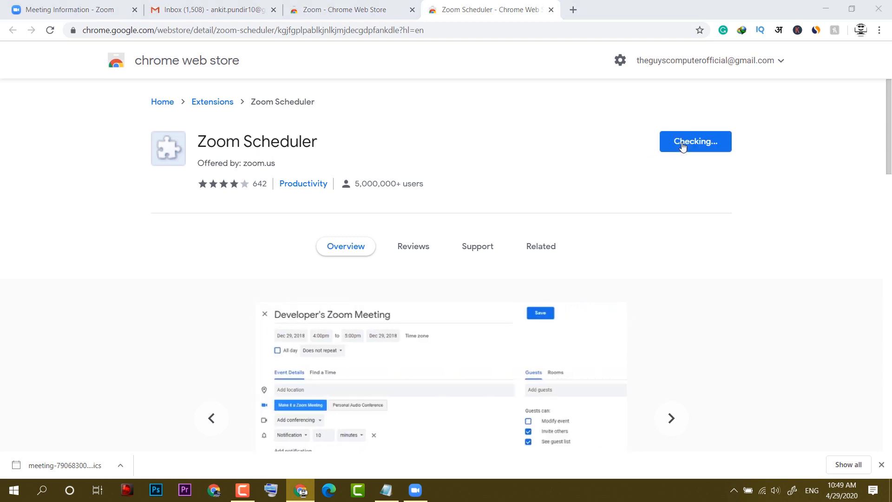
{"action": "left_click", "coordinate": [460, 148]}
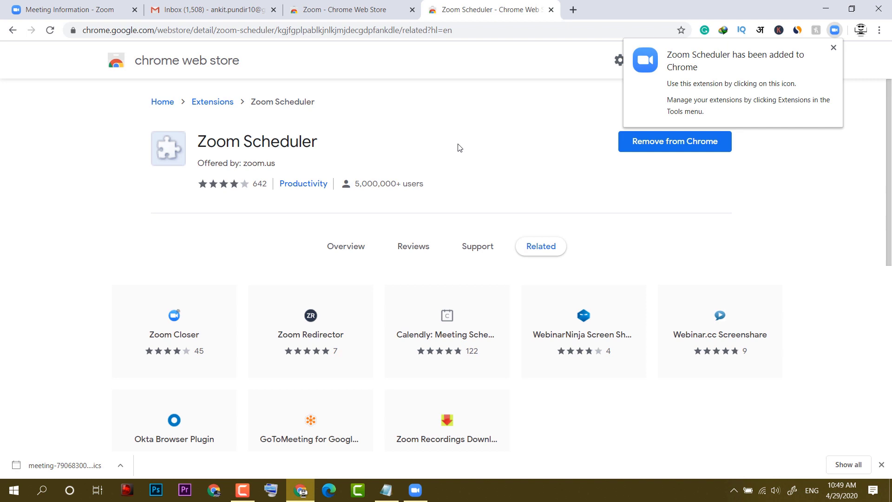
{"action": "left_click", "coordinate": [69, 9]}
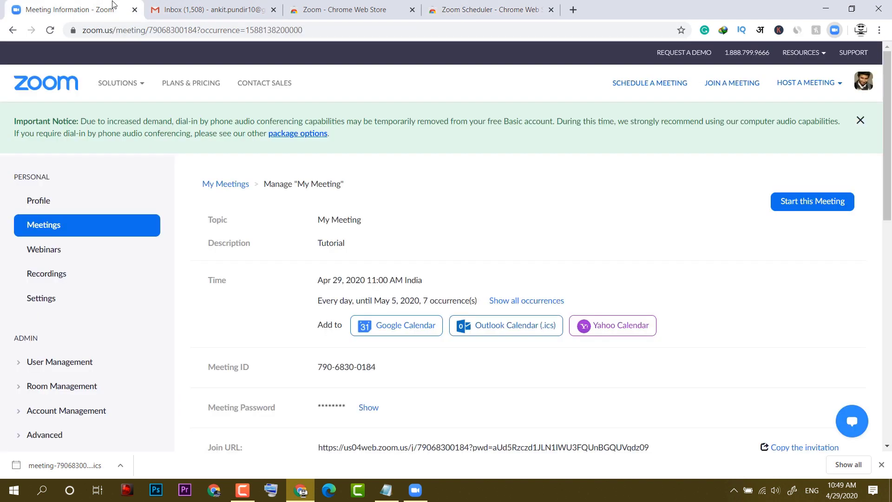
Step: Sign in to the Zoom Scheduler extension with the Google account used for Zoom and close the extension's store page
{"action": "left_click", "coordinate": [835, 31]}
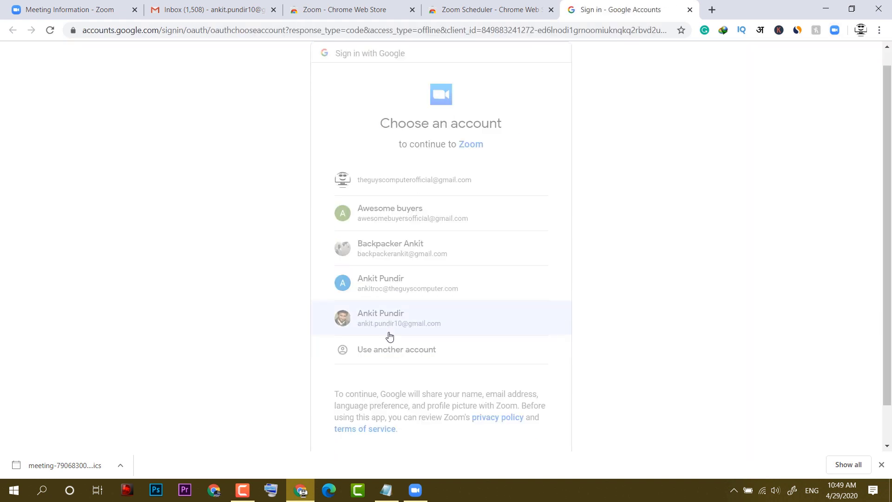
{"action": "left_click", "coordinate": [388, 336]}
{"action": "left_click", "coordinate": [551, 9]}
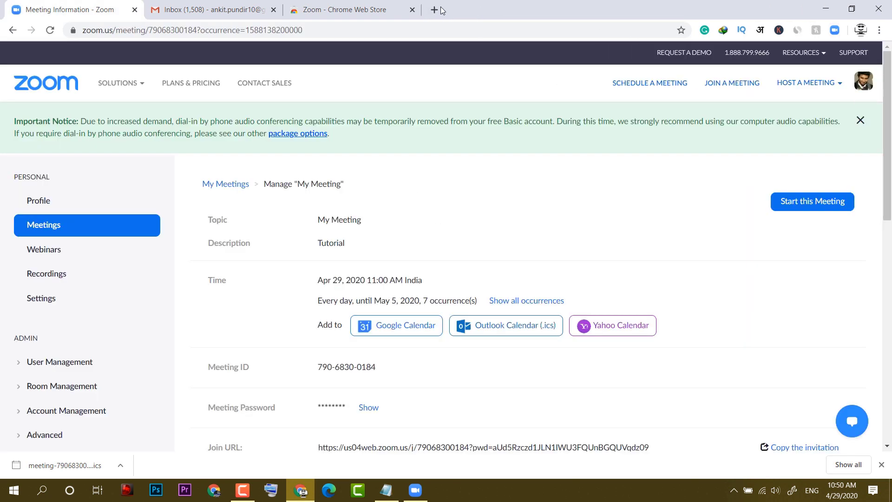
Step: Open the scheduling options from the Zoom Scheduler extension, and start a meeting from it in the Zoom Meetings app
{"action": "left_click", "coordinate": [834, 30]}
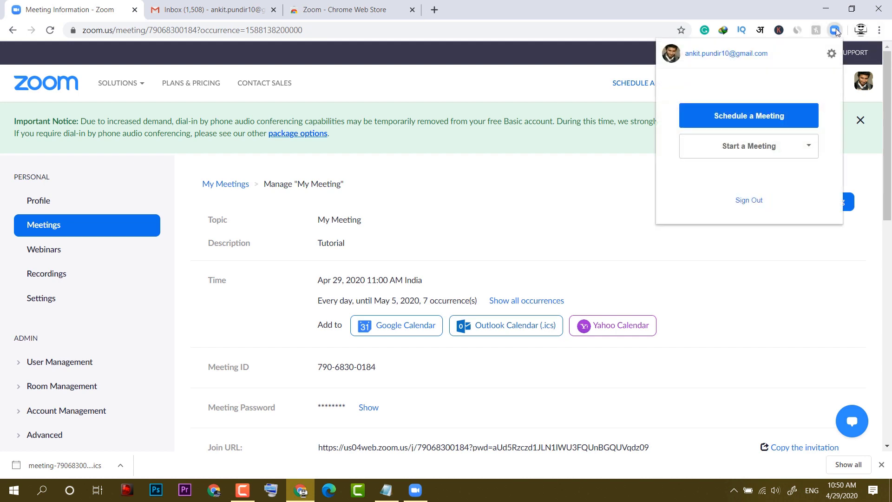
{"action": "left_click", "coordinate": [718, 117]}
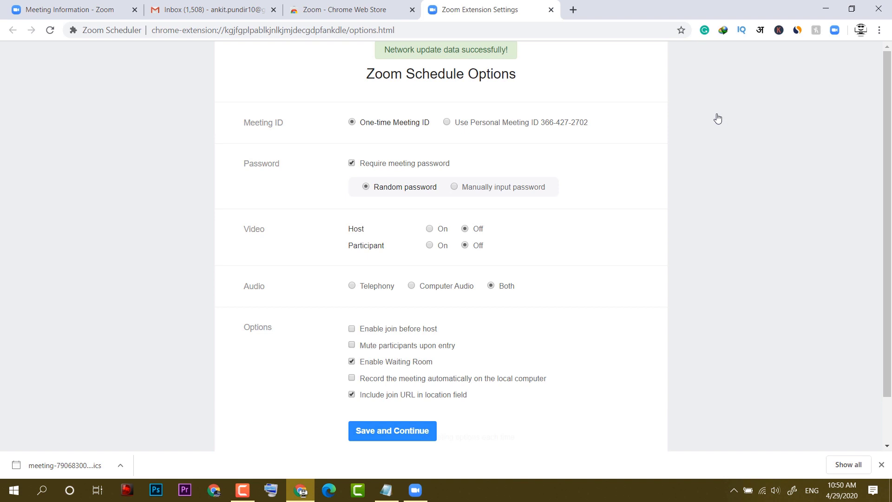
{"action": "left_click", "coordinate": [834, 30]}
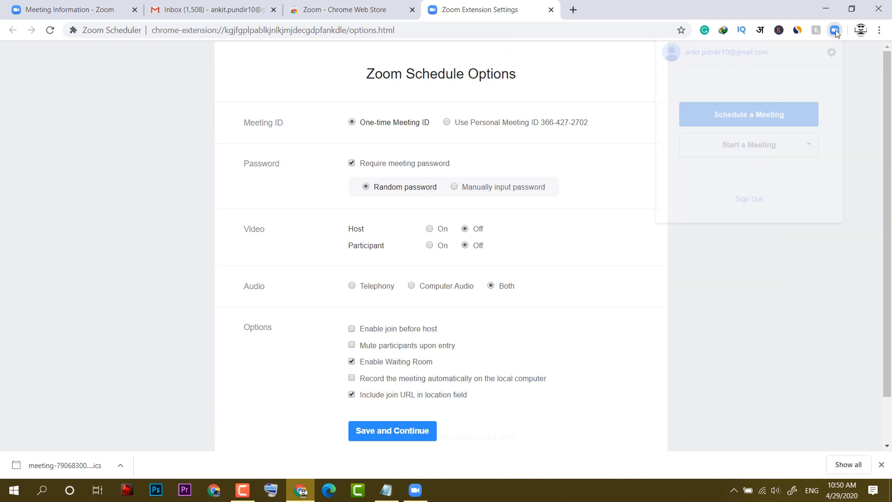
{"action": "mouse_move", "coordinate": [746, 156]}
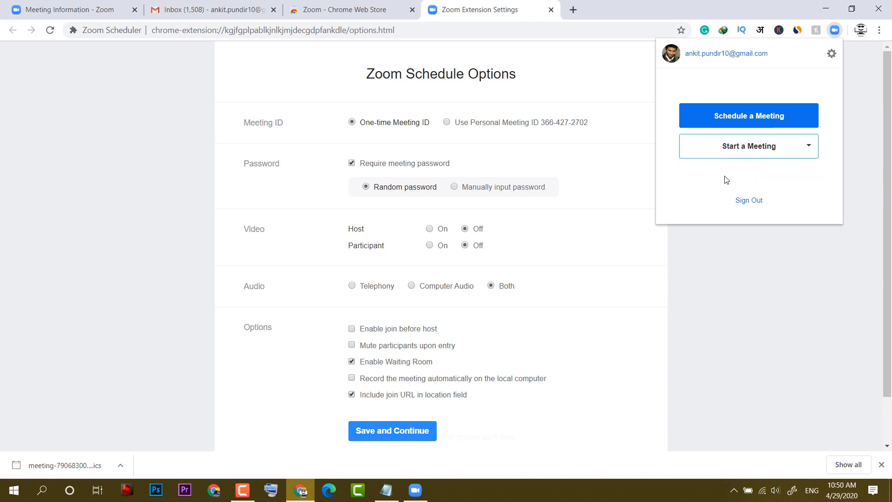
{"action": "left_click", "coordinate": [728, 164]}
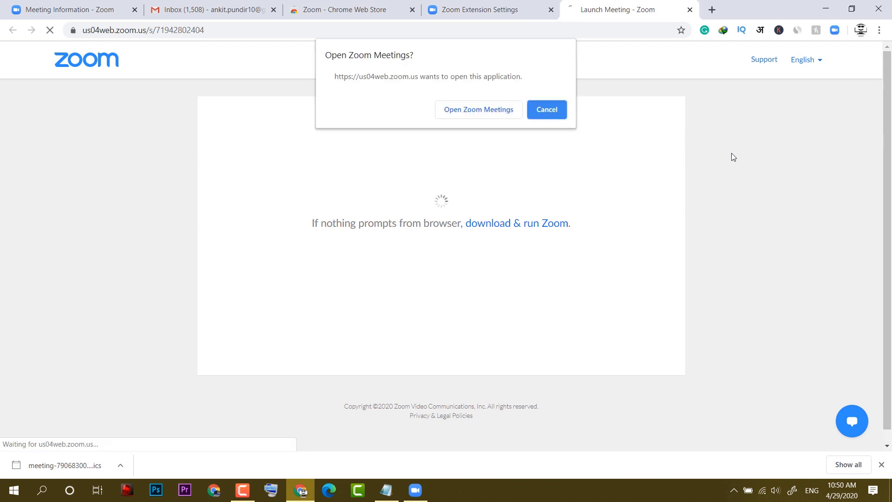
{"action": "left_click", "coordinate": [462, 115]}
Step: Minimize the browser, relaunch the Zoom desktop app and start a new meeting
{"action": "left_click", "coordinate": [831, 3]}
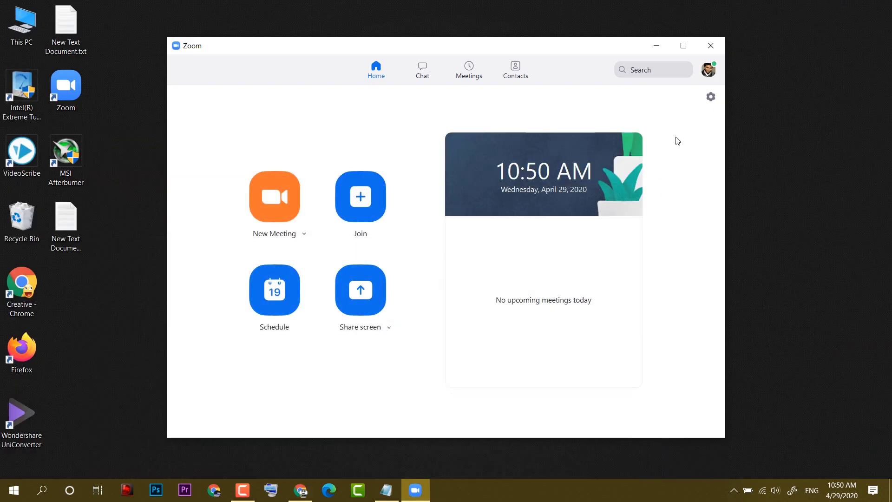
{"action": "left_click", "coordinate": [711, 45]}
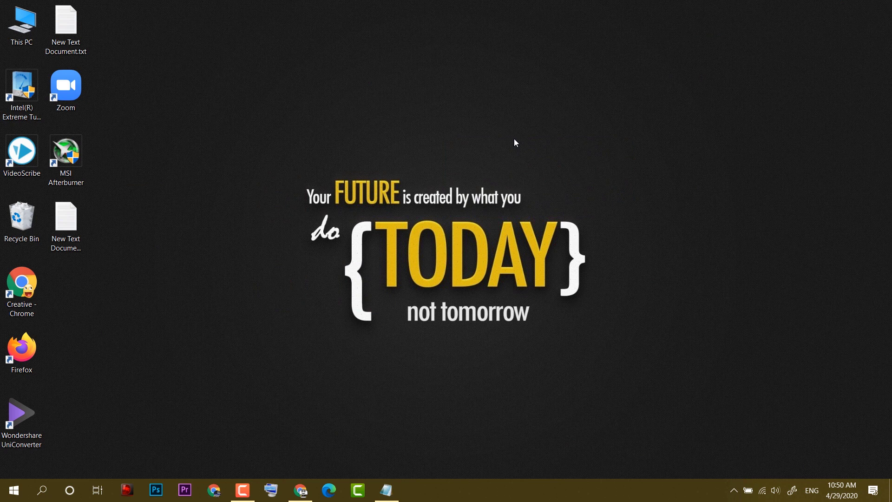
{"action": "double_click", "coordinate": [72, 95]}
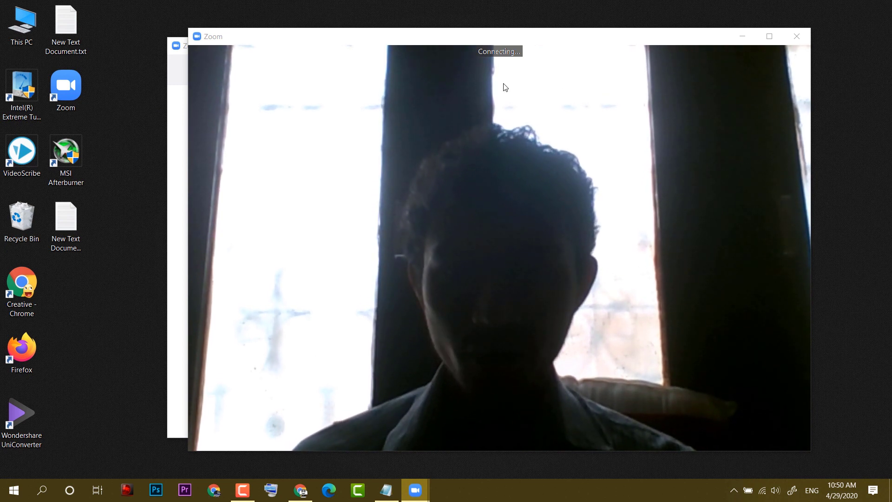
{"action": "key", "text": "alt+F4"}
{"action": "left_click", "coordinate": [588, 186]}
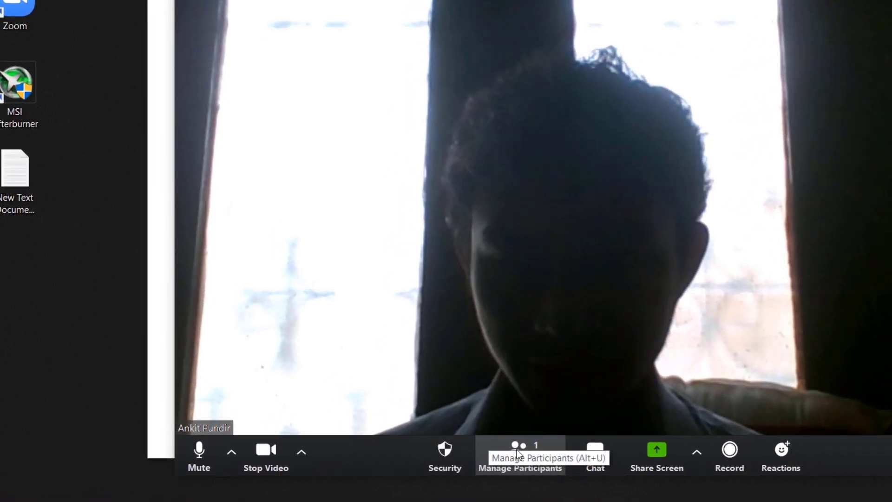
Step: Open the meeting's participants list and bring up the email options for inviting people
{"action": "left_click", "coordinate": [451, 434]}
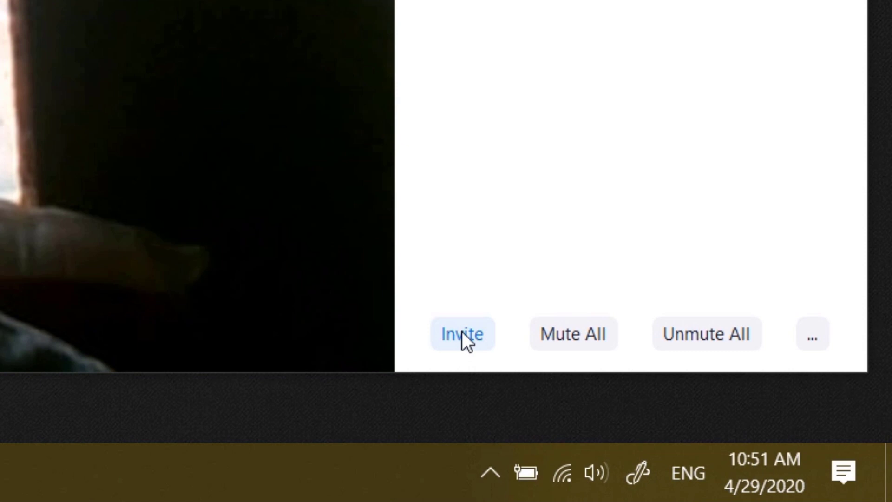
{"action": "left_click", "coordinate": [731, 437]}
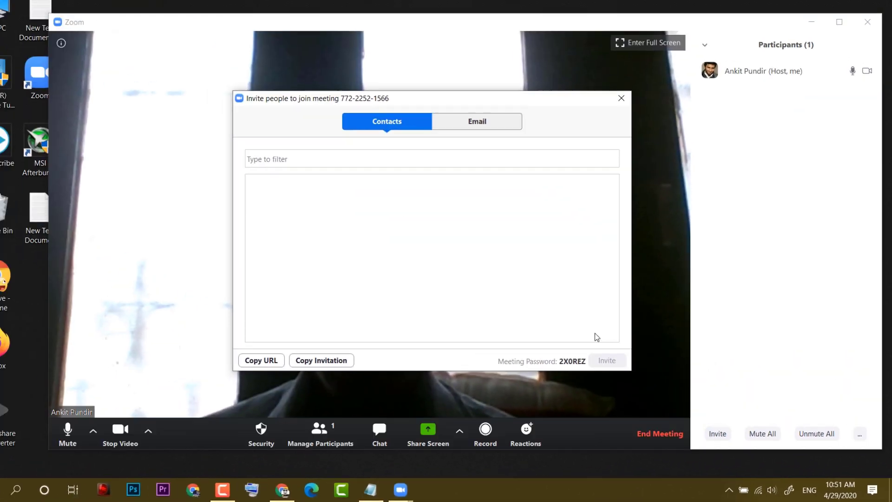
{"action": "left_click", "coordinate": [499, 137]}
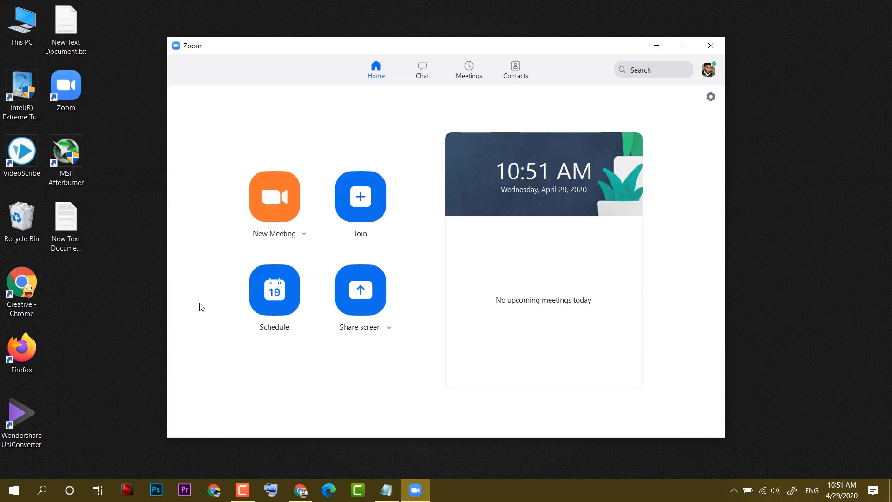
Step: Open the Personal Meeting ID settings from the new meeting options
{"action": "left_click", "coordinate": [303, 235]}
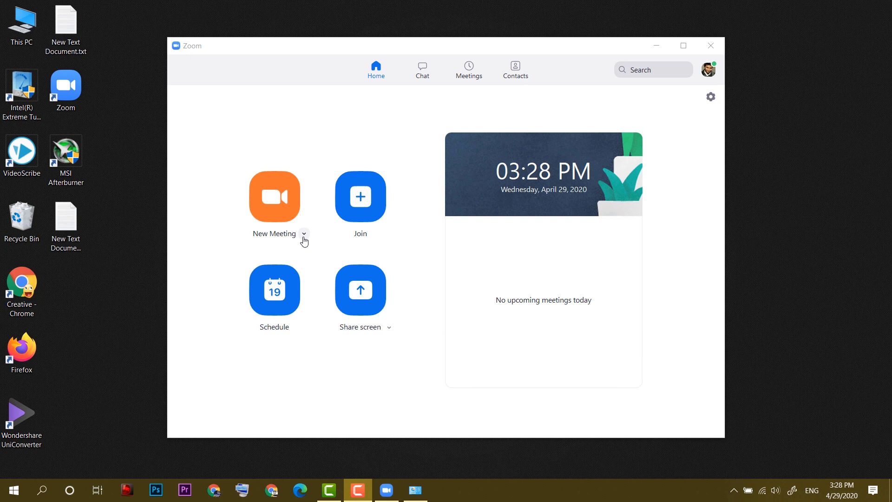
{"action": "left_click", "coordinate": [303, 237]}
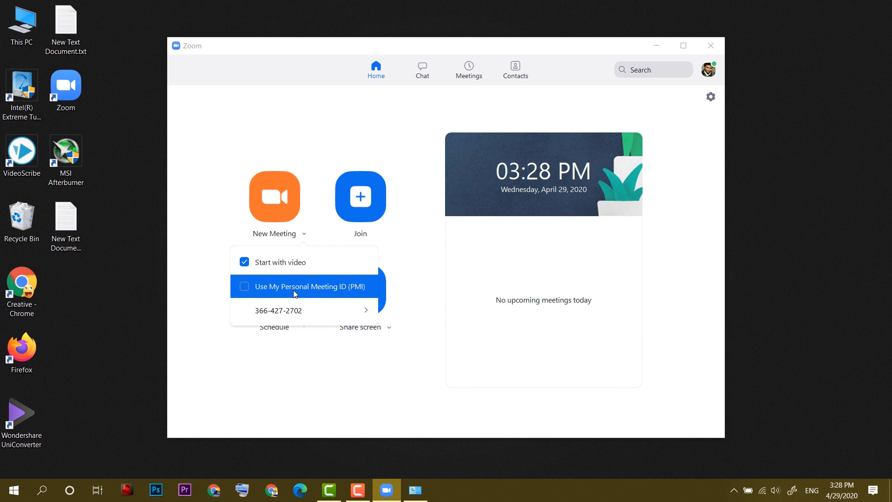
{"action": "mouse_move", "coordinate": [316, 320]}
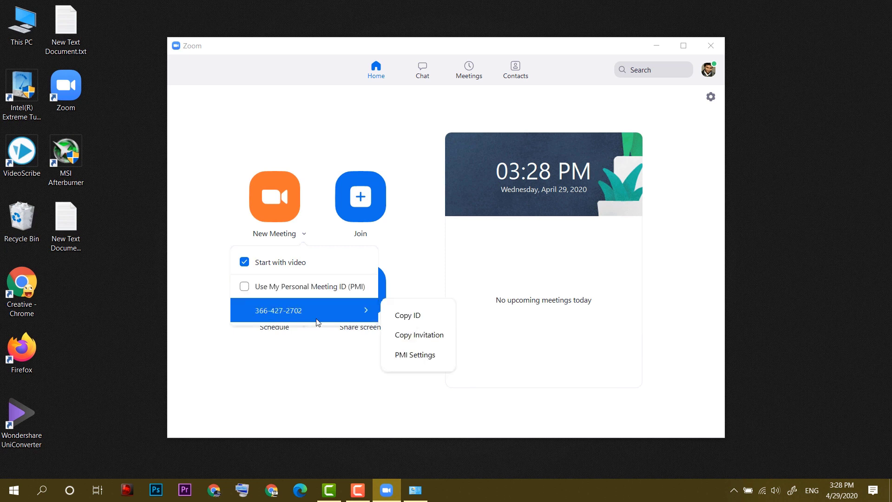
{"action": "left_click", "coordinate": [433, 358]}
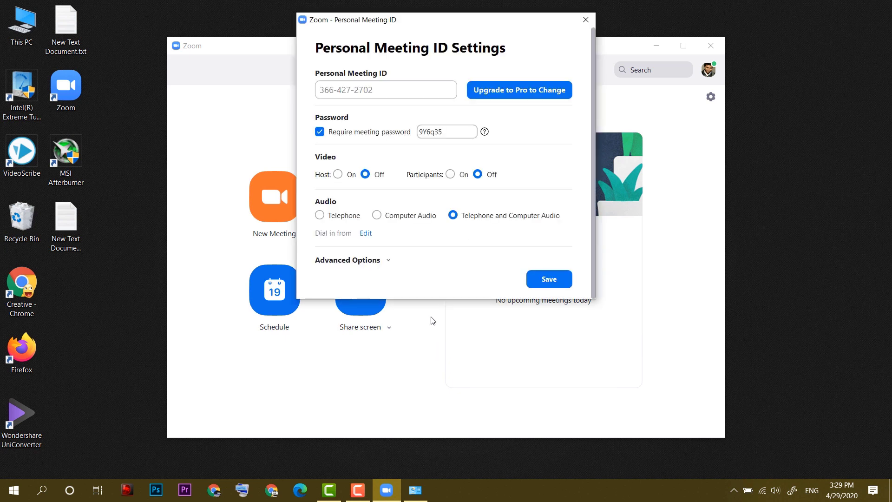
Step: Highlight the personal meeting password, enable joining before the host in the advanced options, and close the settings
{"action": "left_click", "coordinate": [388, 260]}
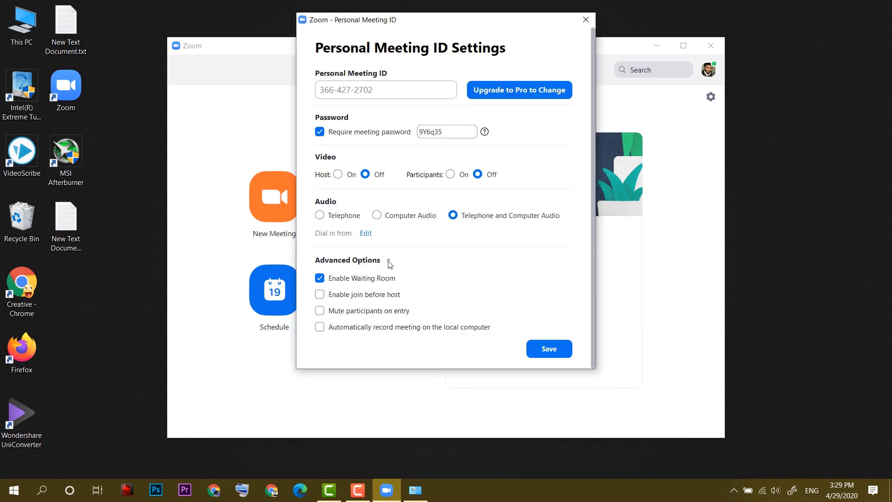
{"action": "left_click_drag", "start_coordinate": [473, 132], "coordinate": [374, 134]}
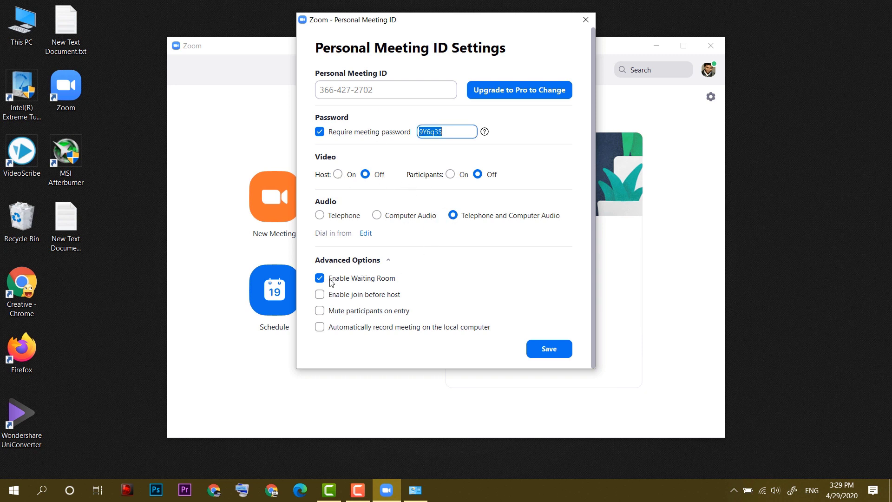
{"action": "left_click", "coordinate": [320, 294]}
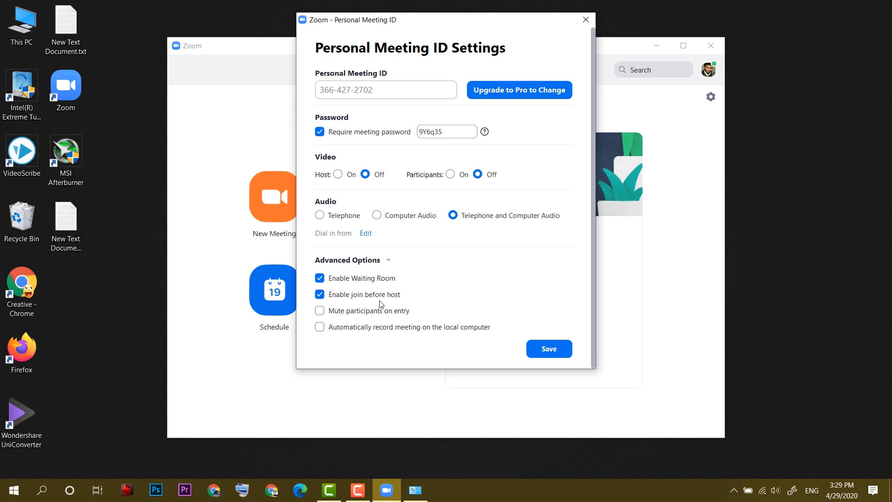
{"action": "key", "text": "Escape"}
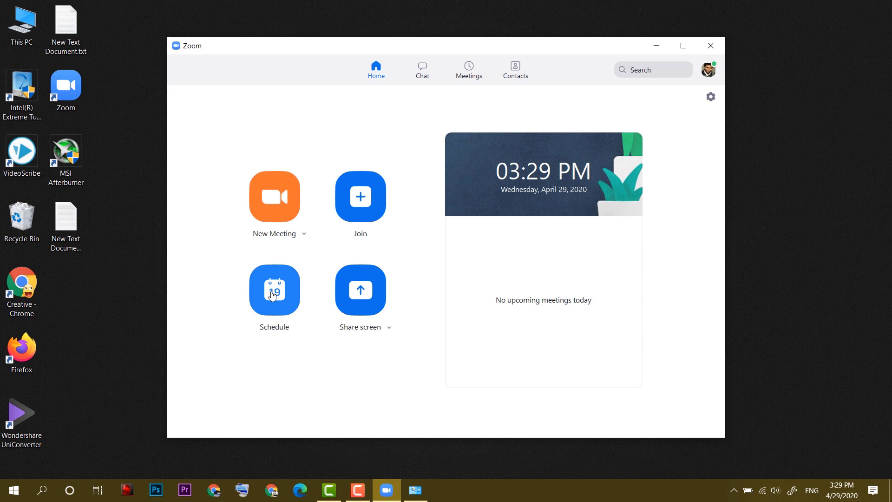
Step: Schedule a meeting from the Zoom app and authorize Google Calendar access with the Google account used for Zoom
{"action": "left_click", "coordinate": [272, 296]}
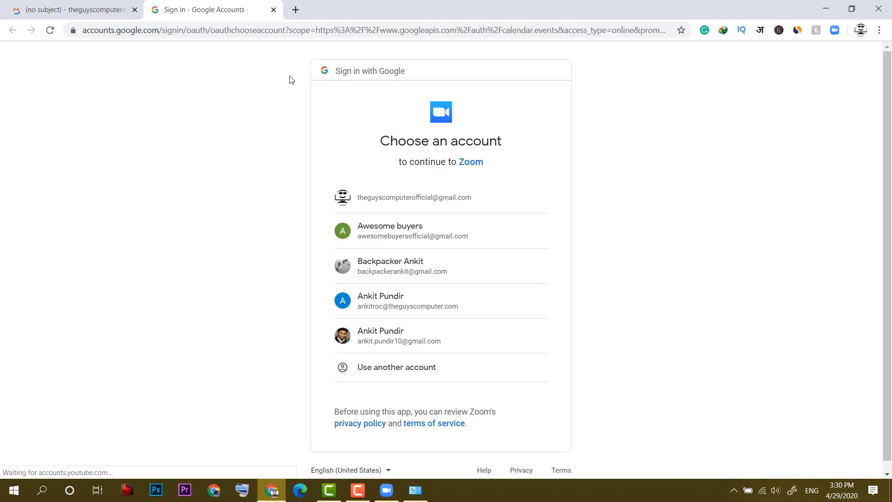
{"action": "left_click", "coordinate": [388, 338]}
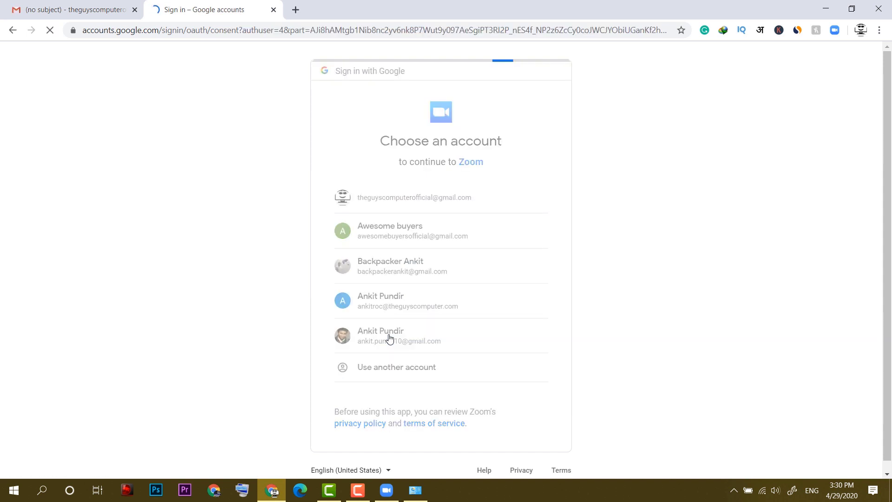
{"action": "left_click", "coordinate": [531, 389]}
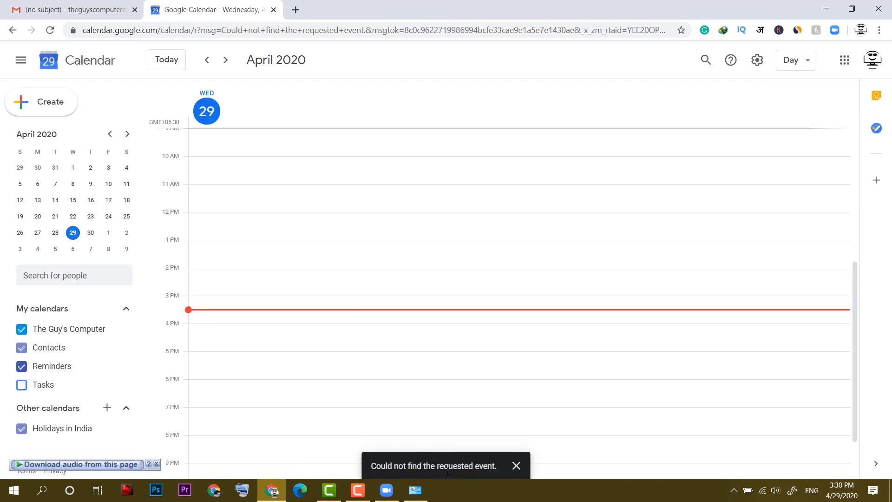
Step: Switch Google Calendar to the account used for Zoom and open the 16:00 Zoom meeting on Wednesday 29 April
{"action": "left_click", "coordinate": [871, 59]}
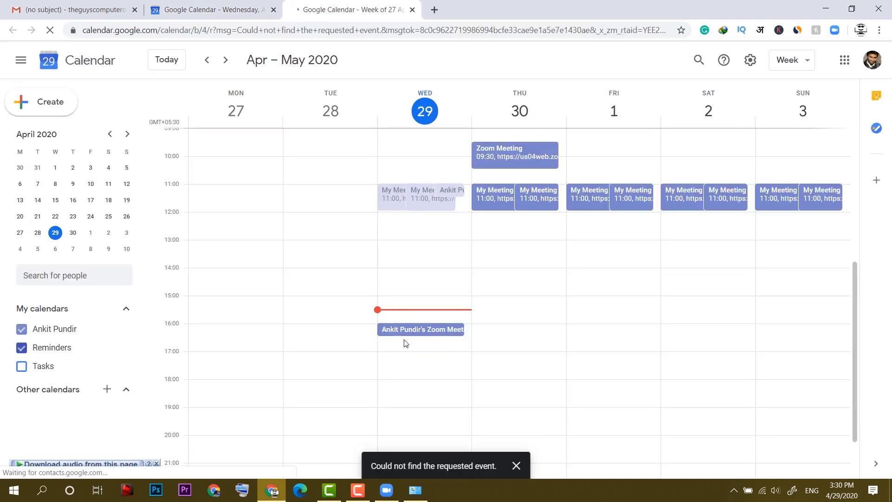
{"action": "left_click", "coordinate": [407, 329]}
{"action": "left_click", "coordinate": [522, 337]}
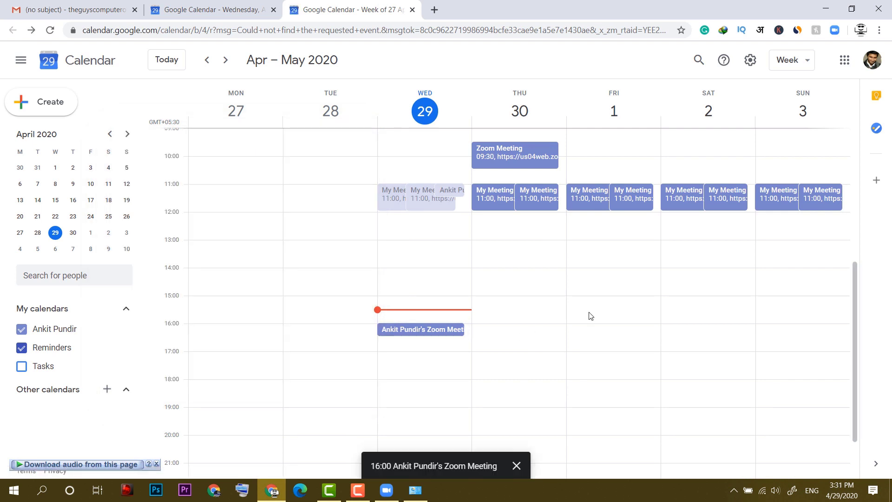
Step: Create a calendar event titled "test meeting" on 1 May 2020 from 15:30 to 16:30 and add a guest by email
{"action": "left_click", "coordinate": [611, 316]}
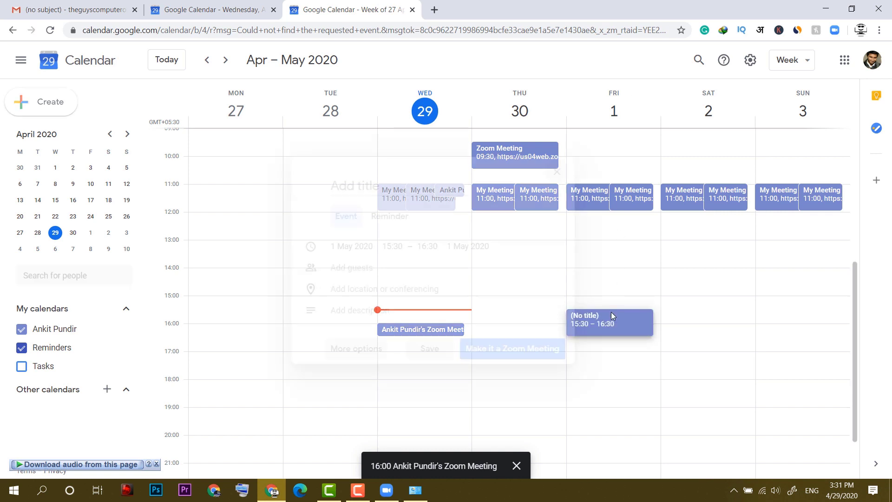
{"action": "type", "text": "test meeting"}
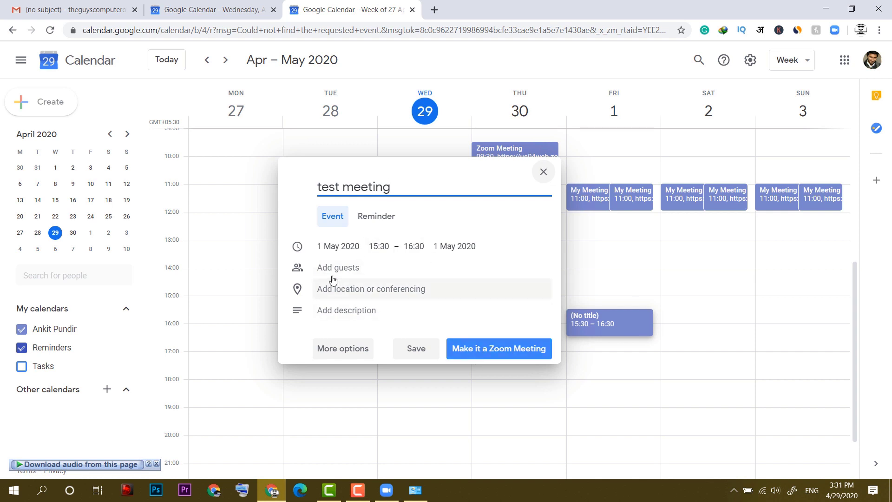
{"action": "left_click", "coordinate": [327, 255]}
{"action": "left_click", "coordinate": [329, 256]}
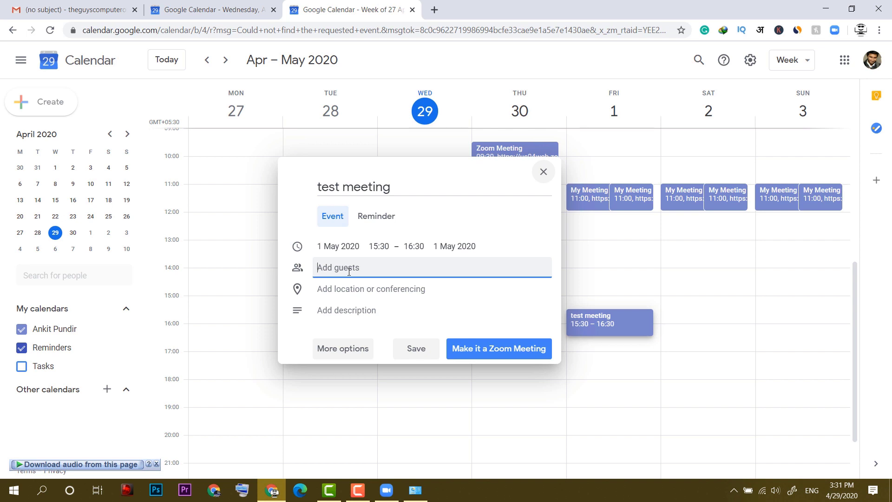
{"action": "type", "text": "back"}
{"action": "key", "text": "Return"}
Step: Make the test meeting event a Zoom meeting and send invitation emails to its guests
{"action": "left_click", "coordinate": [504, 442]}
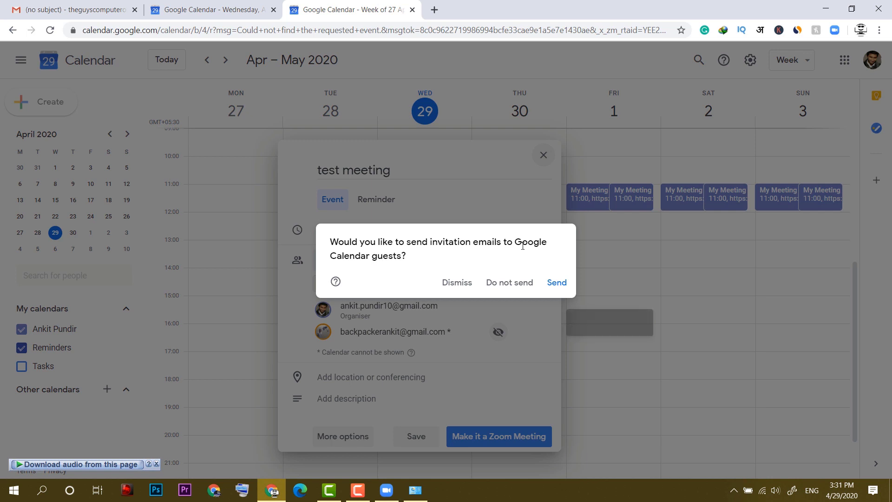
{"action": "left_click", "coordinate": [556, 282]}
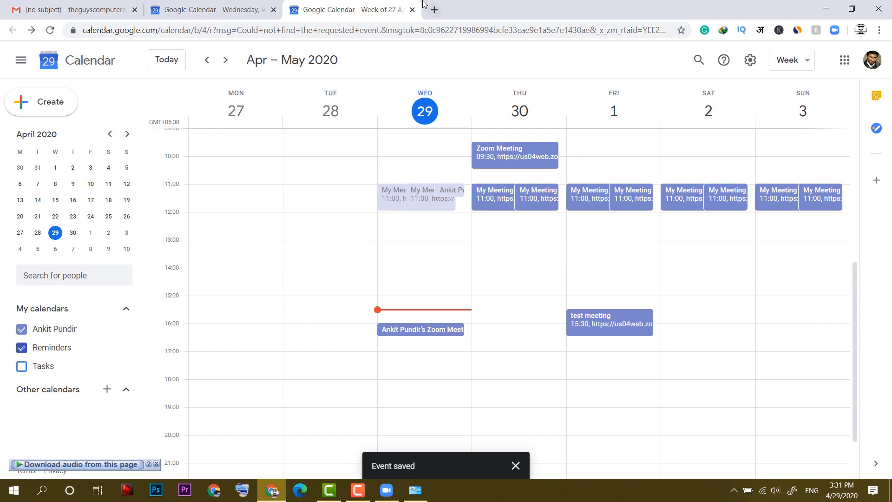
{"action": "left_click", "coordinate": [434, 10]}
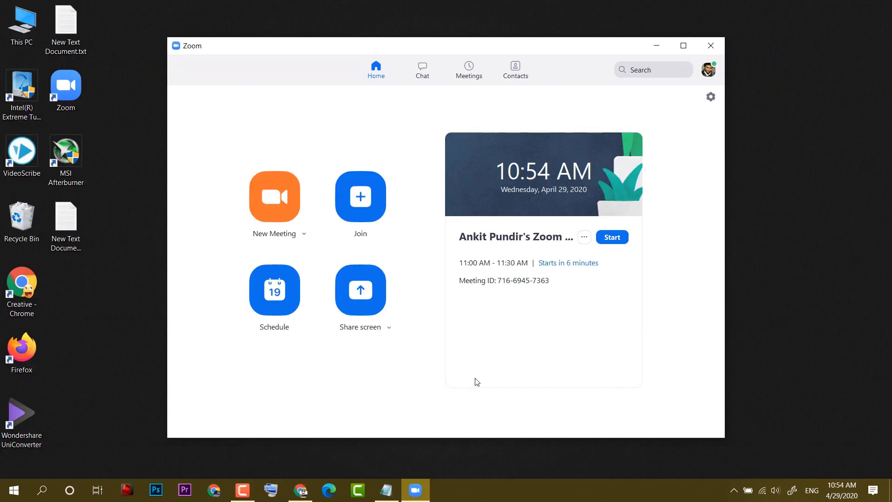